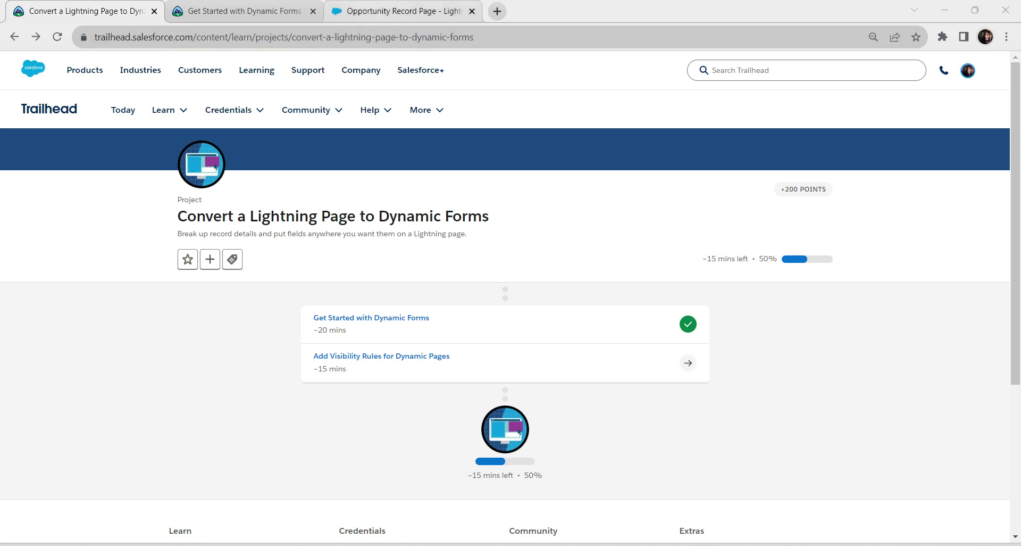
- Open the Add Visibility Rules for Dynamic Pages unit in a second browser tab
{"action": "mouse_move", "coordinate": [404, 11]}
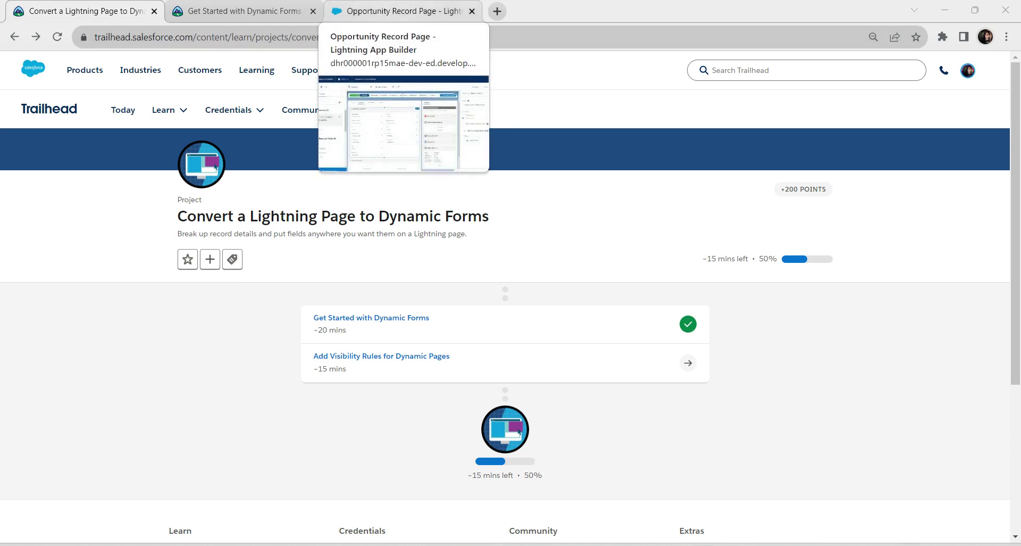
{"action": "left_click", "coordinate": [405, 11]}
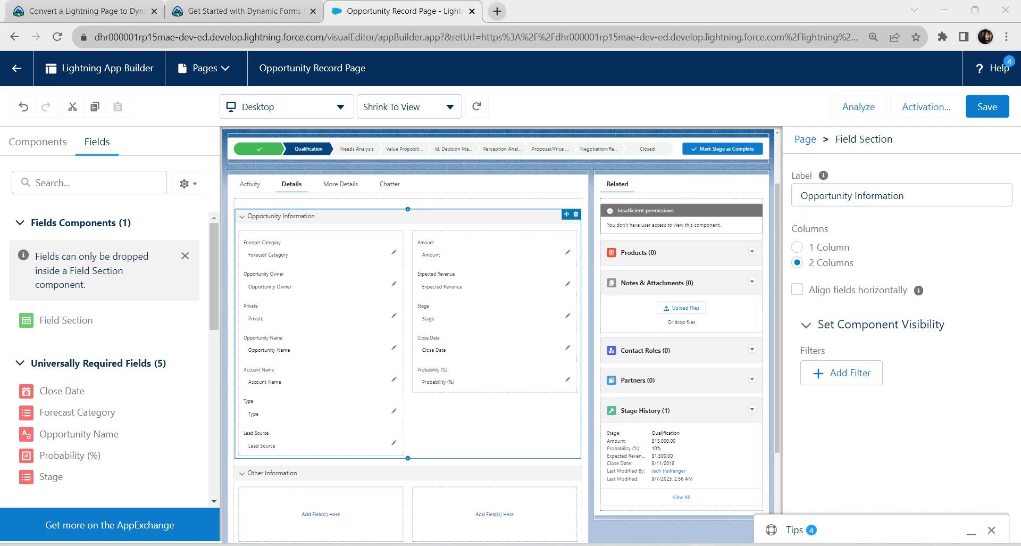
{"action": "left_click", "coordinate": [239, 11]}
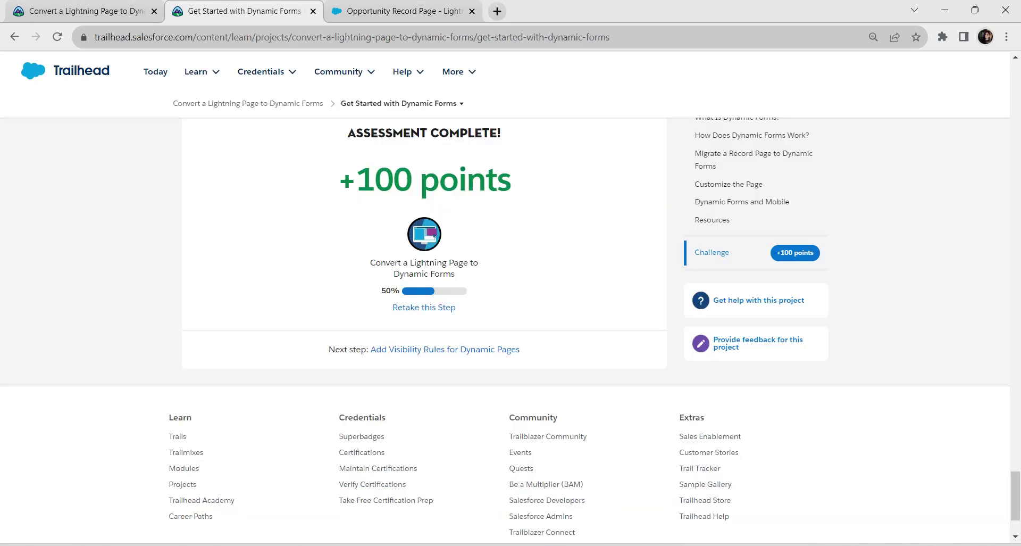
{"action": "left_click", "coordinate": [85, 11]}
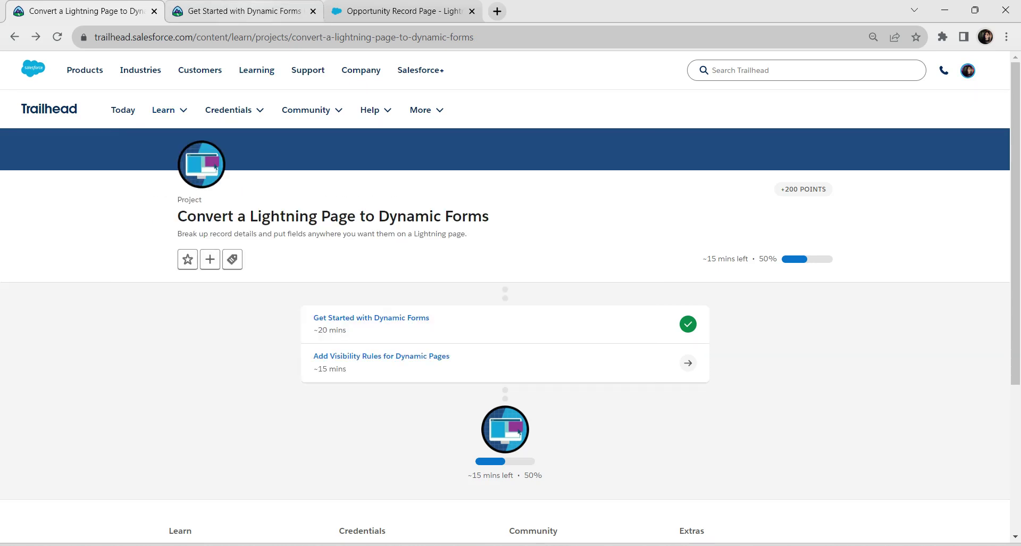
{"action": "left_click_drag", "start_coordinate": [373, 355], "coordinate": [255, 16]}
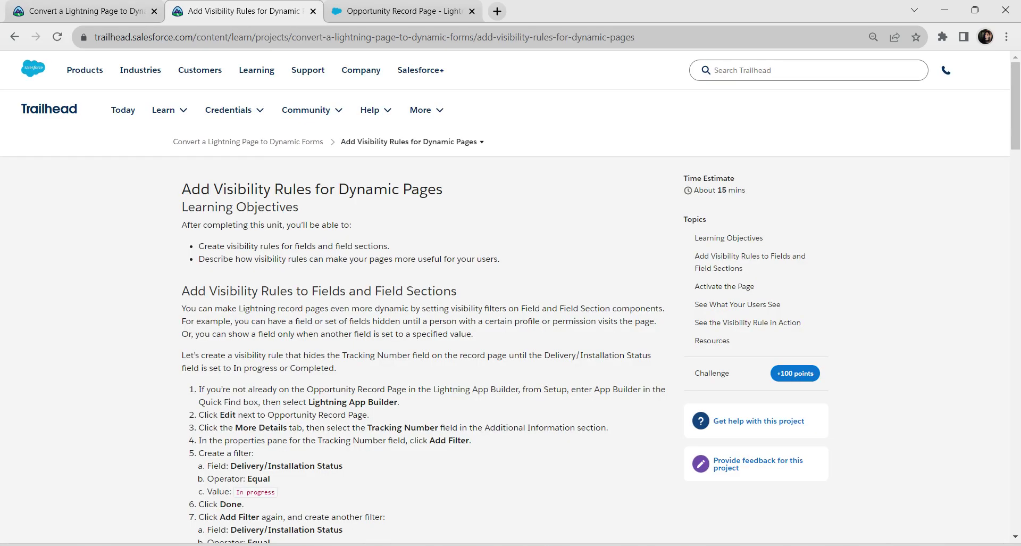
- Back in the builder, show the Opportunity Record Page's More Details section
{"action": "left_click_drag", "start_coordinate": [198, 389], "coordinate": [369, 415]}
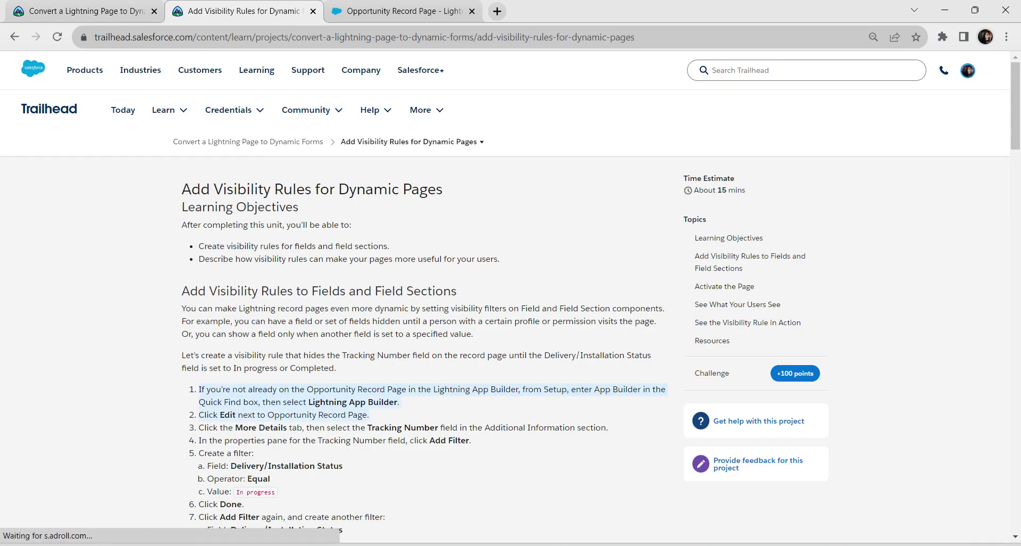
{"action": "key", "text": "ctrl+Tab"}
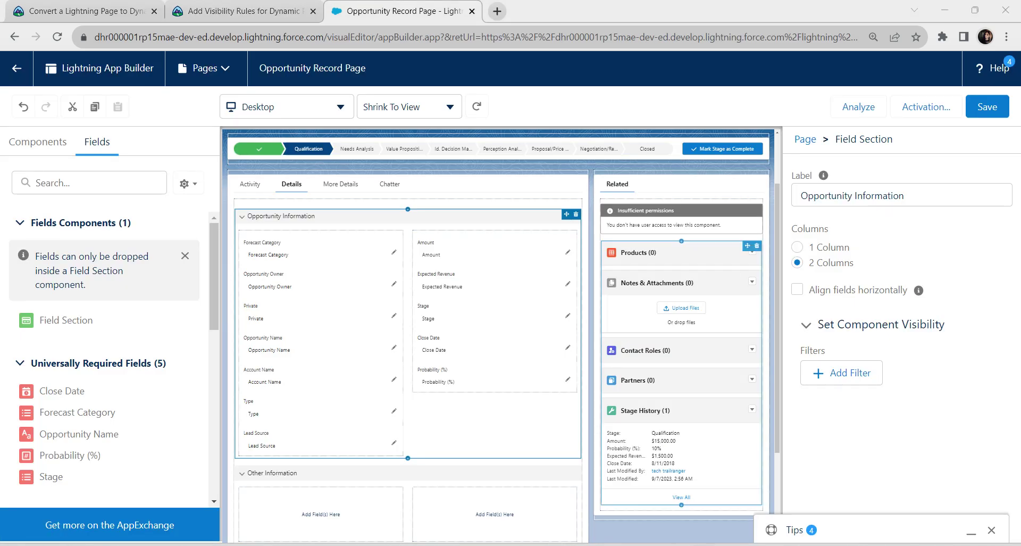
{"action": "left_click", "coordinate": [341, 183]}
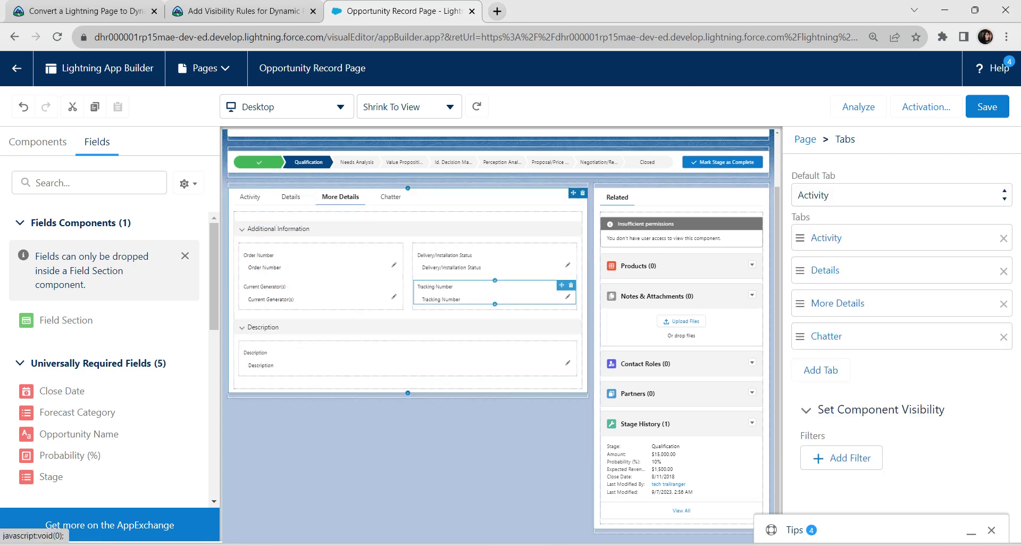
- Select Tracking Number and start a new visibility filter, checking the unit's instructions
{"action": "left_click", "coordinate": [479, 292]}
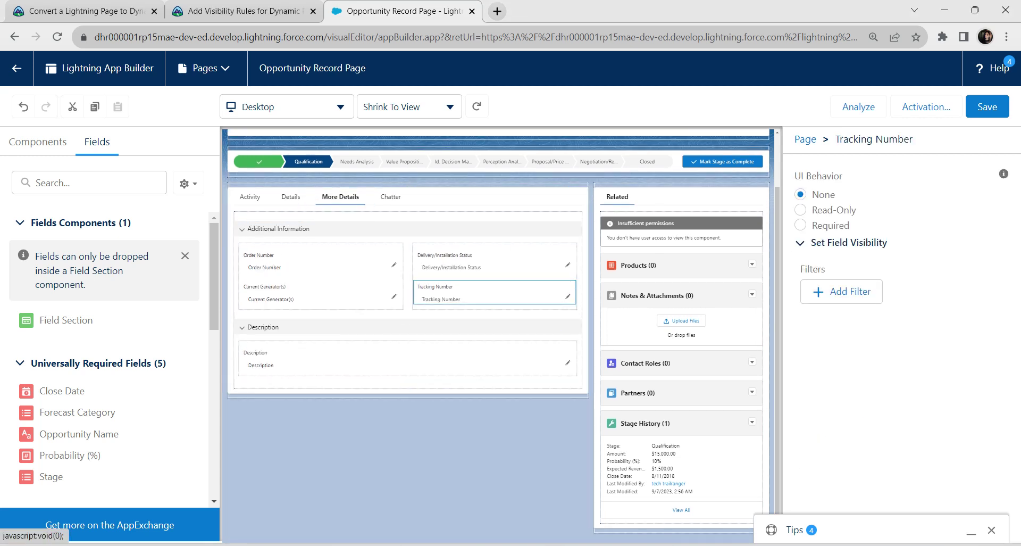
{"action": "left_click", "coordinate": [848, 292]}
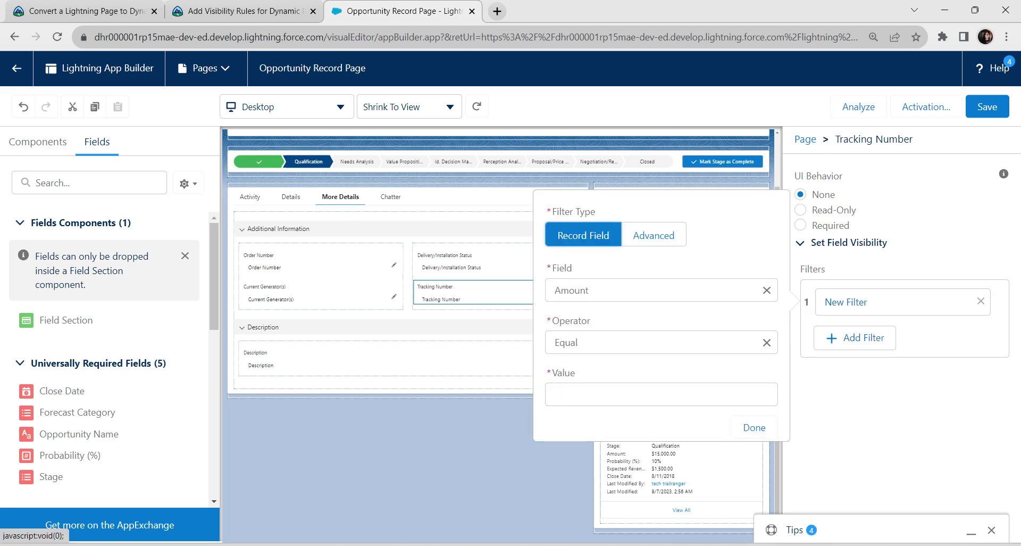
{"action": "left_click", "coordinate": [638, 290]}
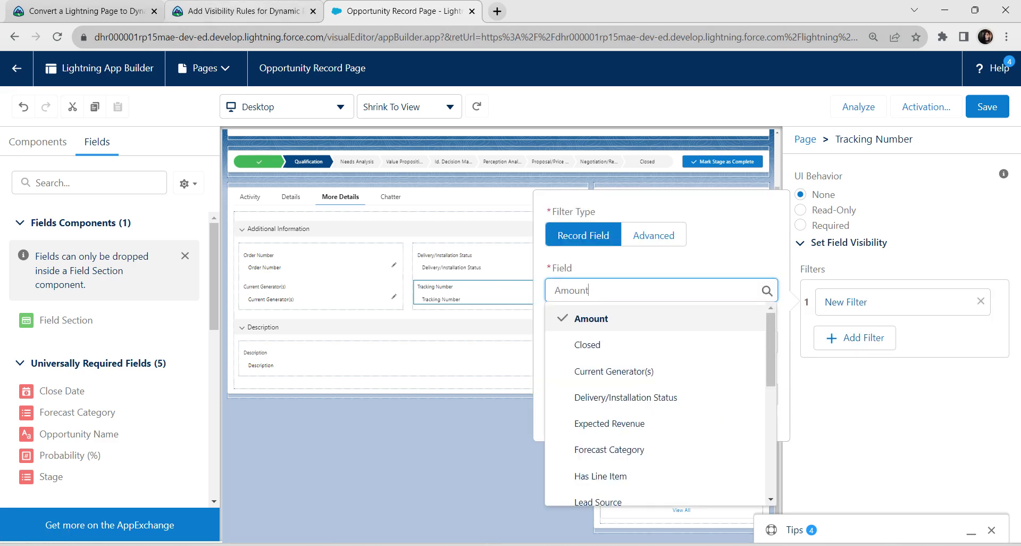
{"action": "left_click", "coordinate": [242, 11]}
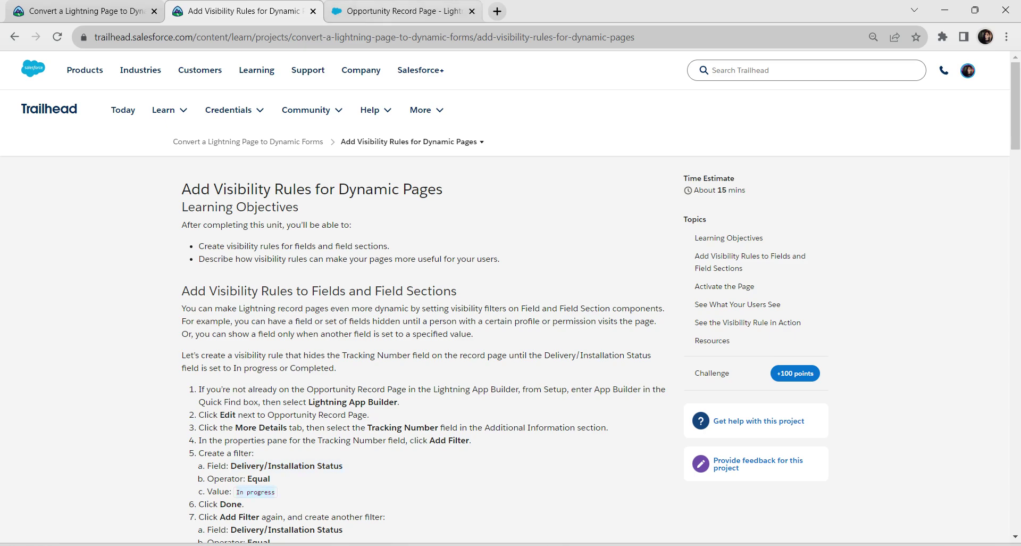
{"action": "left_click", "coordinate": [404, 11]}
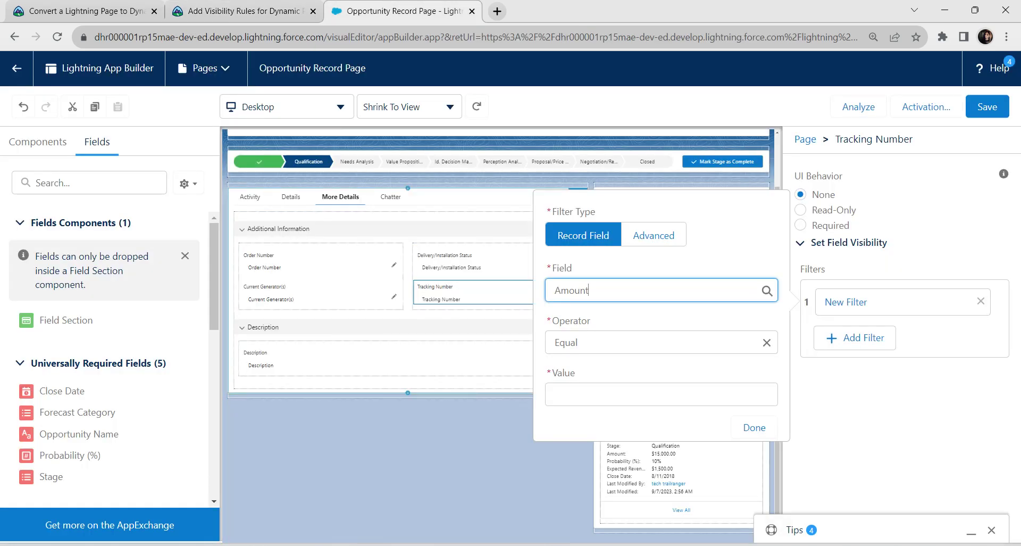
- Set the filter to Delivery/Installation Status Equal In progress and confirm it
{"action": "left_click", "coordinate": [662, 393]}
{"action": "type", "text": "In progress"}
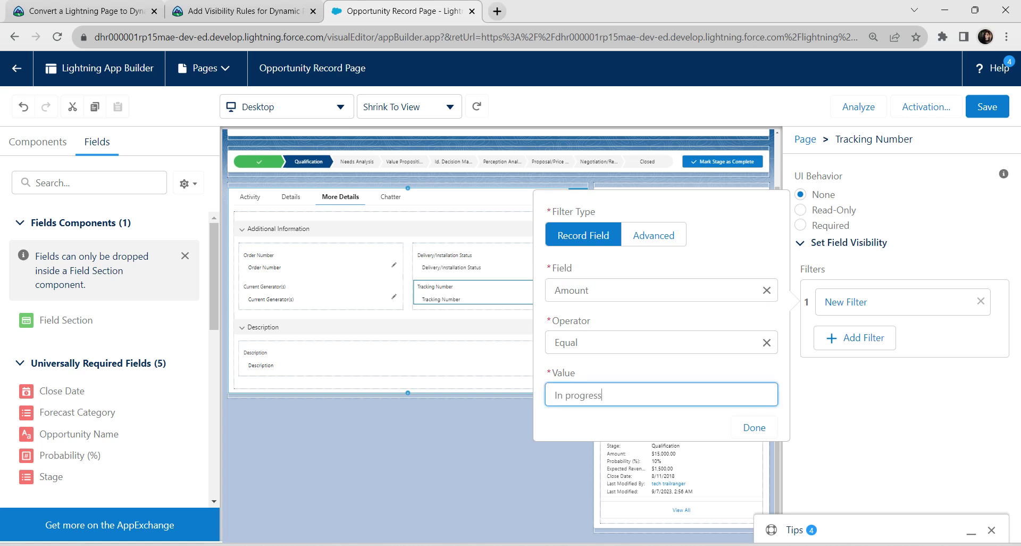
{"action": "left_click", "coordinate": [655, 290]}
{"action": "key", "text": "Down"}
{"action": "key", "text": "Down"}
{"action": "key", "text": "Down"}
{"action": "key", "text": "Return"}
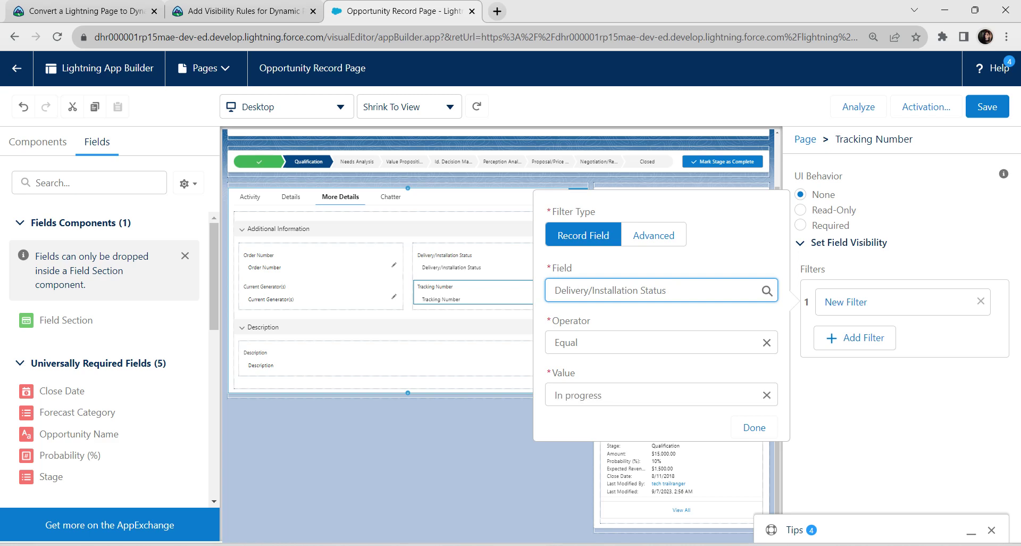
{"action": "left_click", "coordinate": [239, 11]}
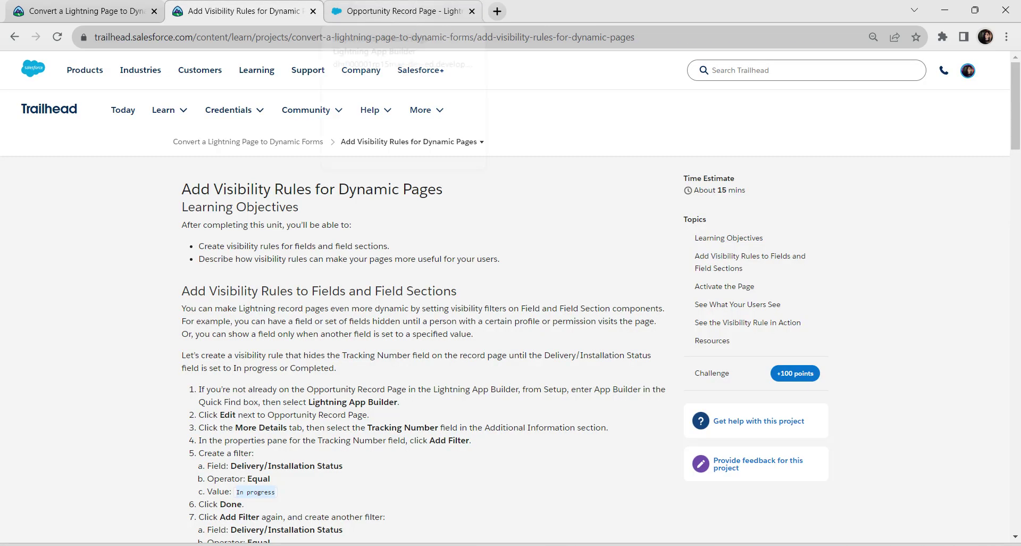
{"action": "key", "text": "ctrl+Tab"}
{"action": "left_click", "coordinate": [755, 427]}
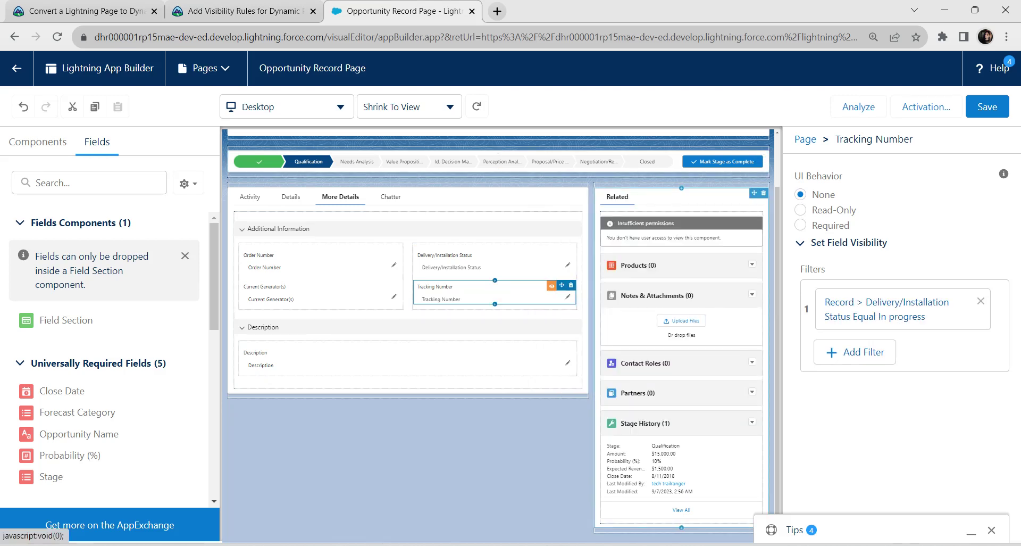
- Add a Tracking Number filter: Delivery/Installation Status Equal Completed
{"action": "left_click", "coordinate": [855, 351]}
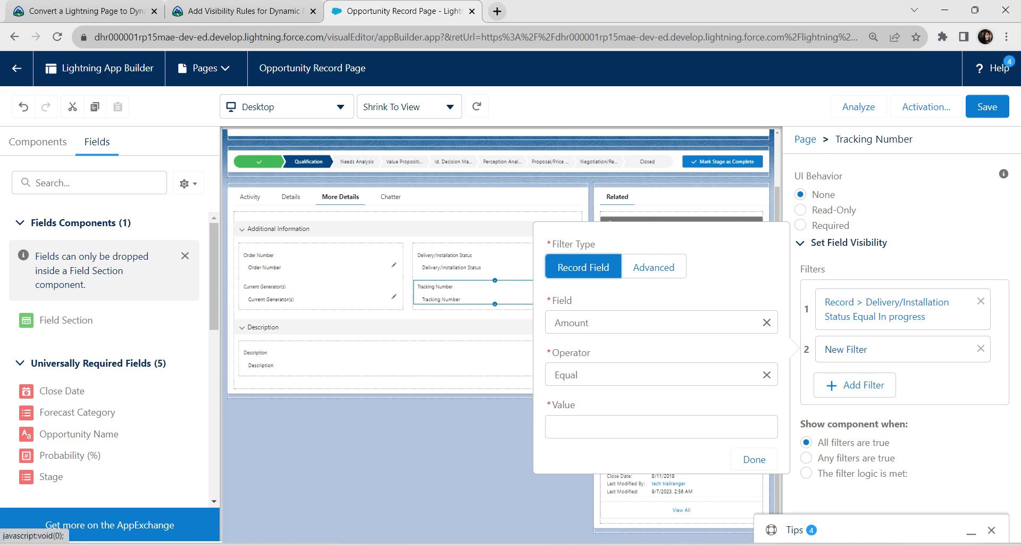
{"action": "left_click", "coordinate": [239, 11]}
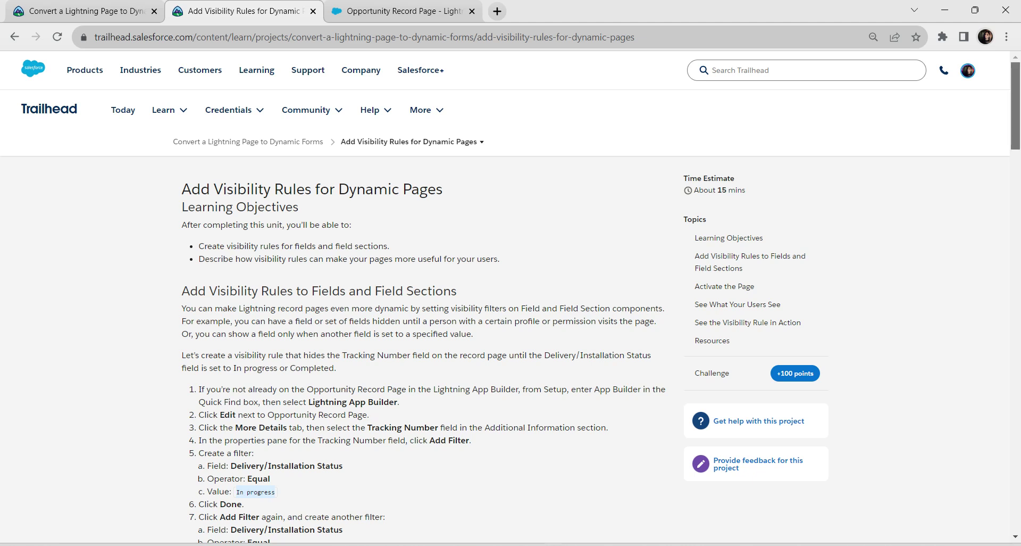
{"action": "scroll", "coordinate": [510, 298], "scroll_direction": "down", "scroll_amount": 2}
{"action": "scroll", "coordinate": [426, 319], "scroll_direction": "down", "scroll_amount": 4}
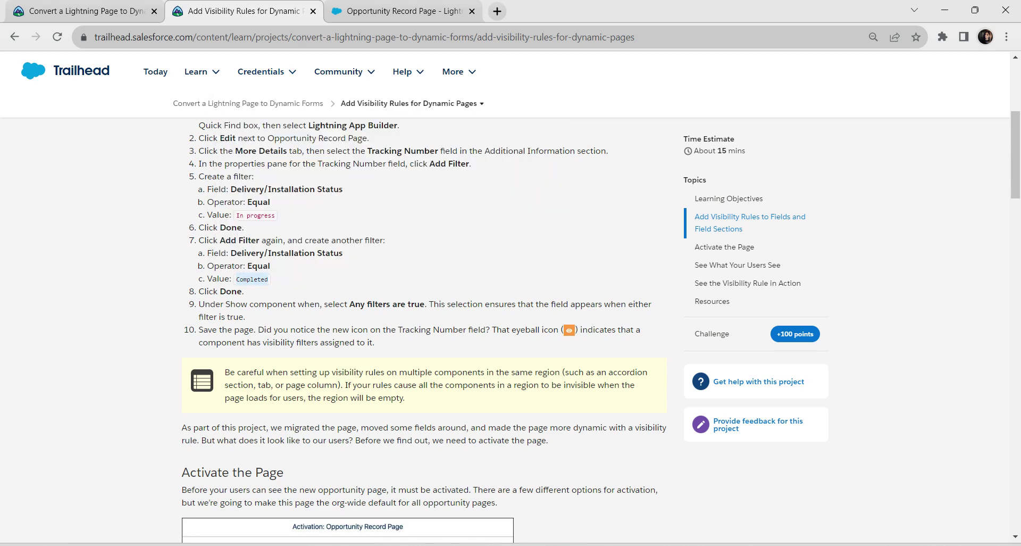
{"action": "key", "text": "ctrl+Tab"}
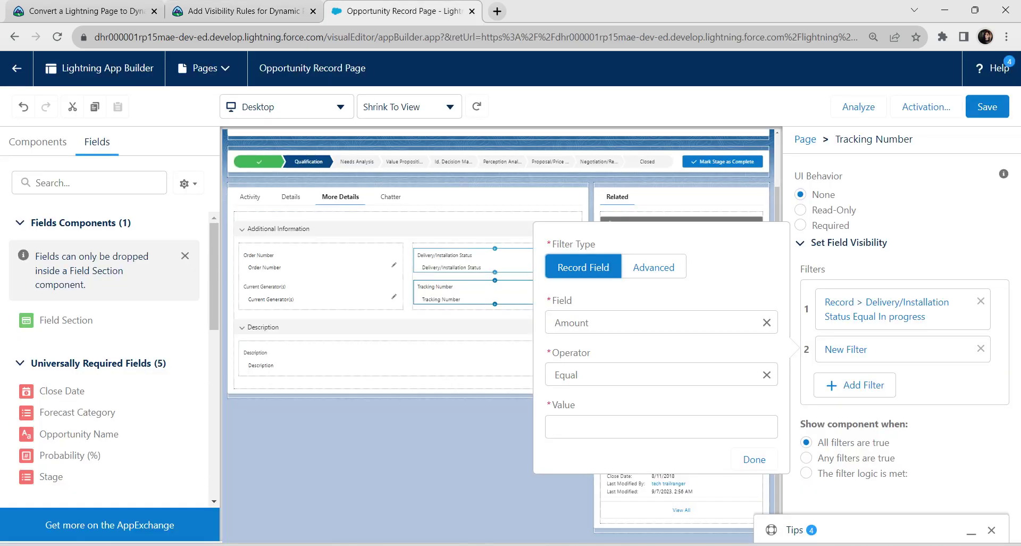
{"action": "left_click", "coordinate": [654, 322]}
{"action": "left_click", "coordinate": [626, 429]}
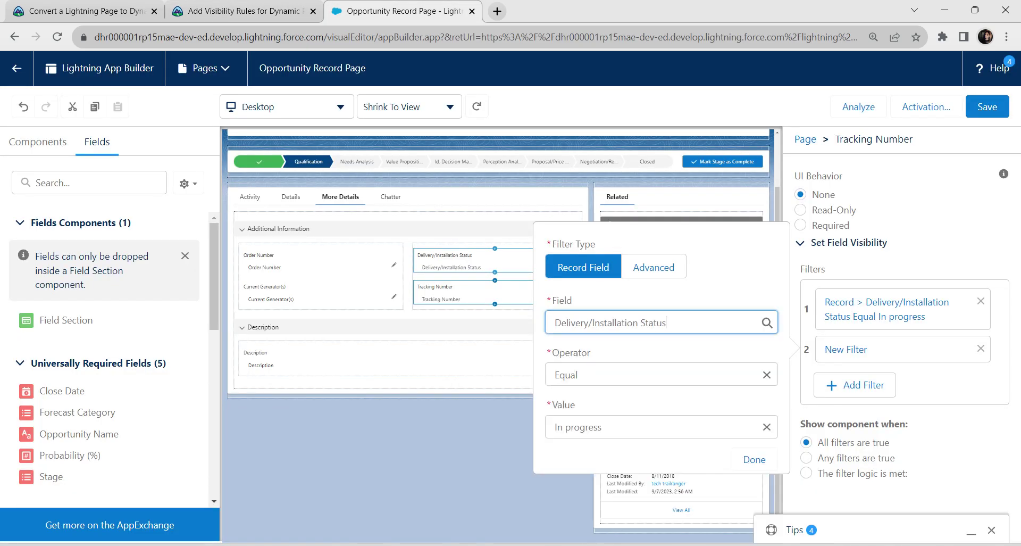
{"action": "left_click", "coordinate": [578, 427]}
{"action": "type", "text": "Completed"}
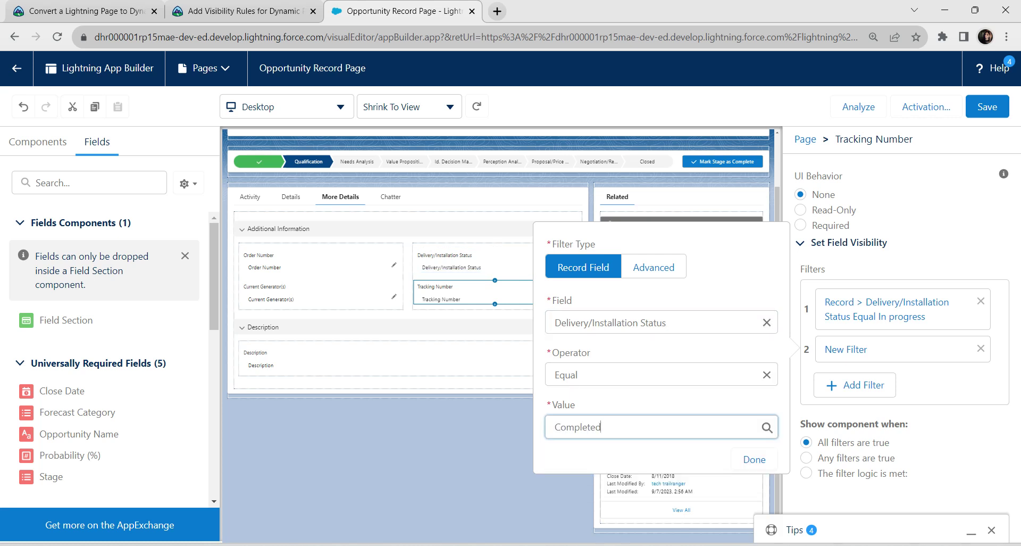
{"action": "left_click", "coordinate": [755, 459]}
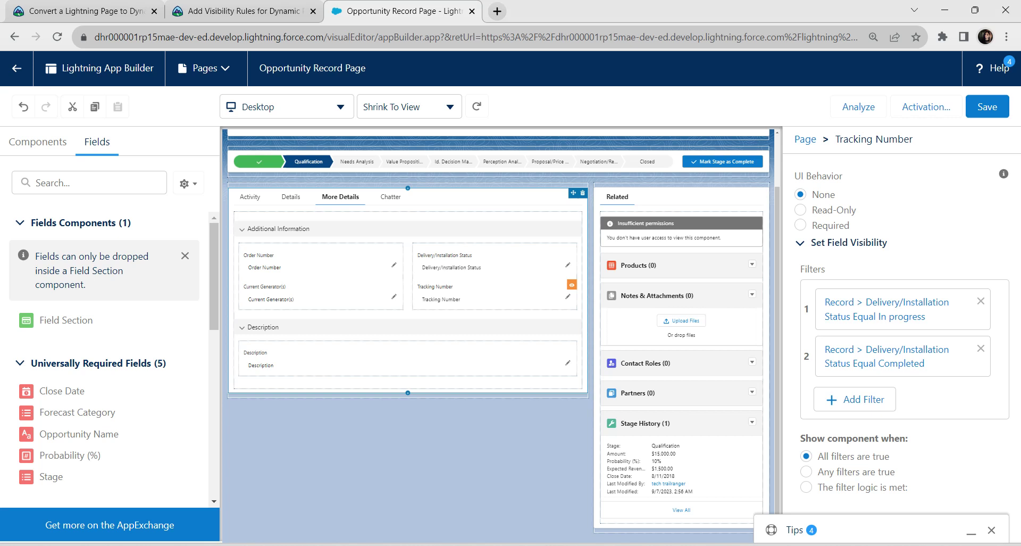
- Close the Tips panel and show Tracking Number when any filter is true
{"action": "left_click", "coordinate": [992, 530]}
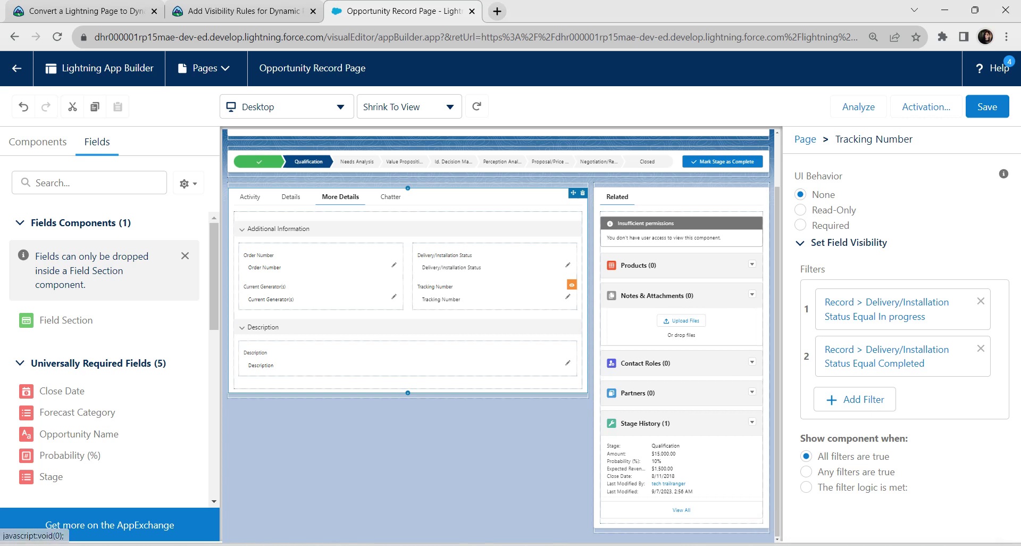
{"action": "left_click", "coordinate": [807, 471]}
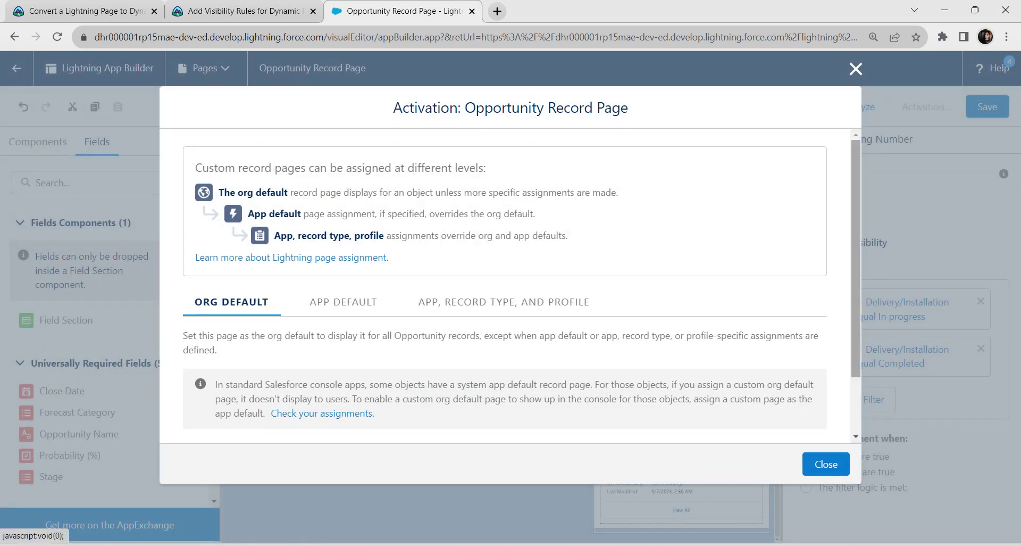
{"action": "scroll", "coordinate": [511, 287], "scroll_direction": "down", "scroll_amount": 2}
- Assign the page as org default for Desktop and phone, then save it
{"action": "left_click", "coordinate": [240, 388]}
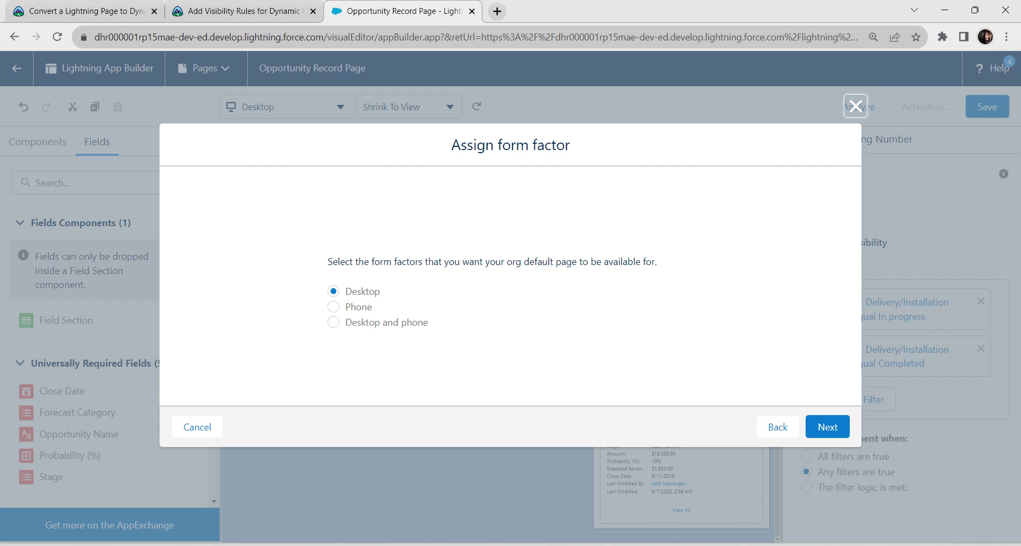
{"action": "left_click", "coordinate": [334, 322]}
{"action": "left_click", "coordinate": [828, 427]}
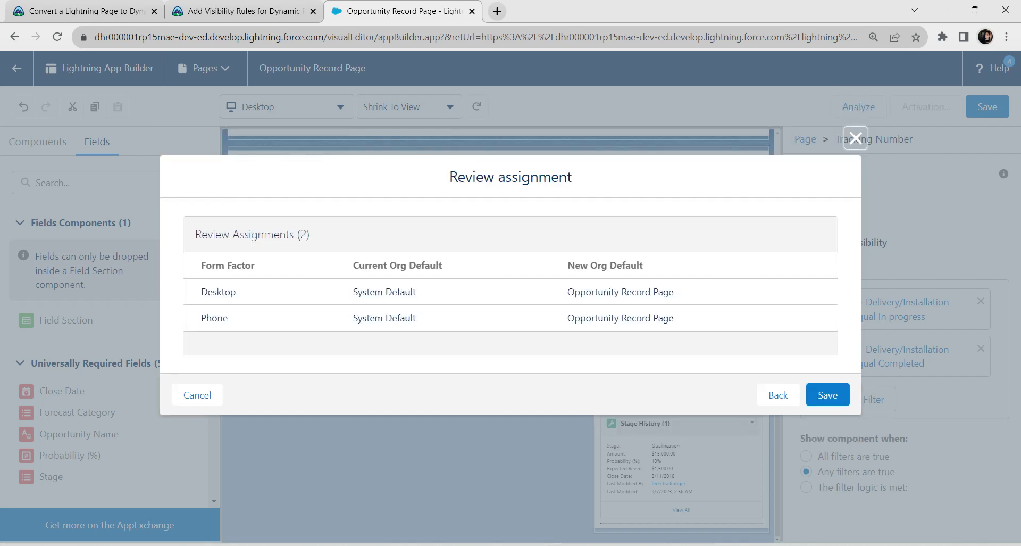
{"action": "left_click", "coordinate": [828, 395]}
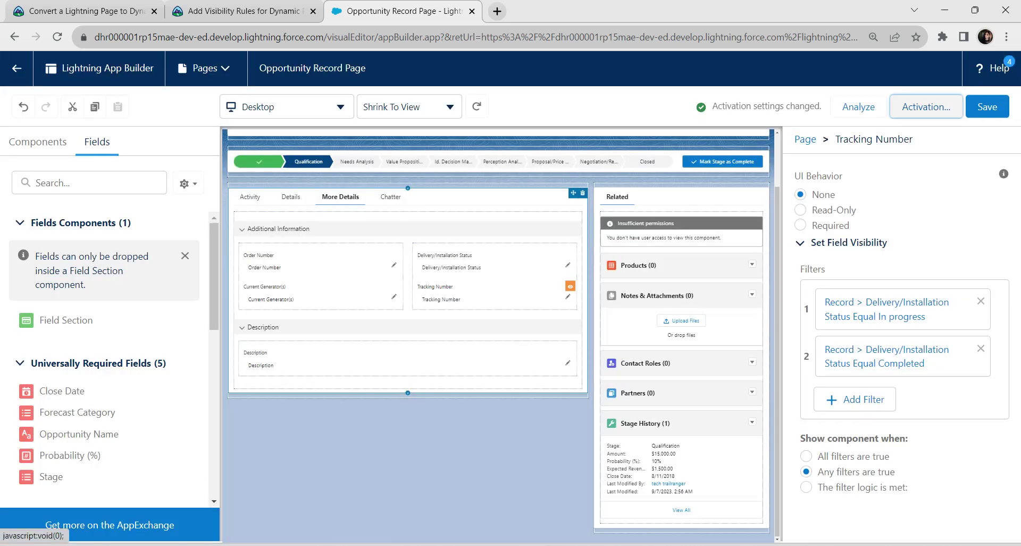
{"action": "left_click", "coordinate": [988, 106]}
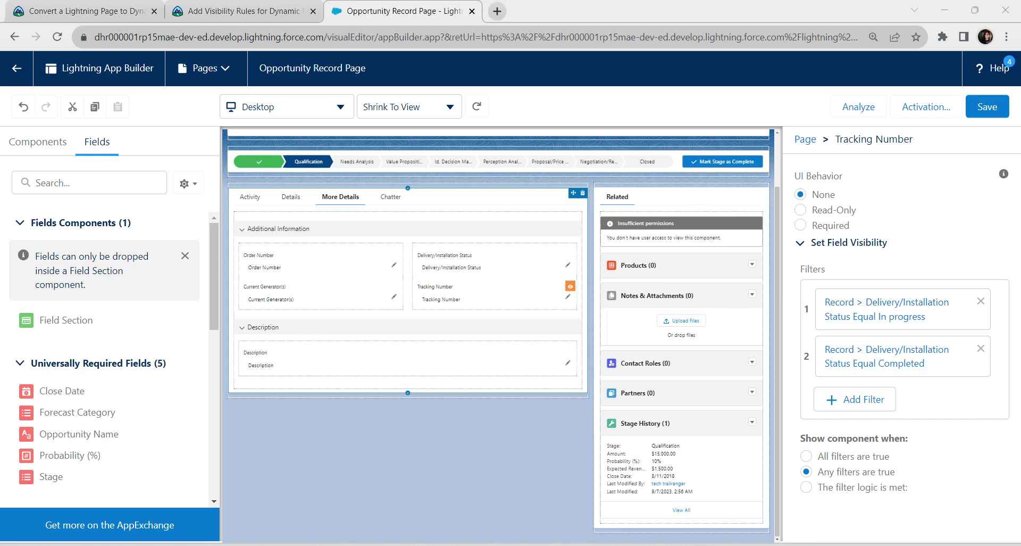
{"action": "left_click", "coordinate": [16, 67]}
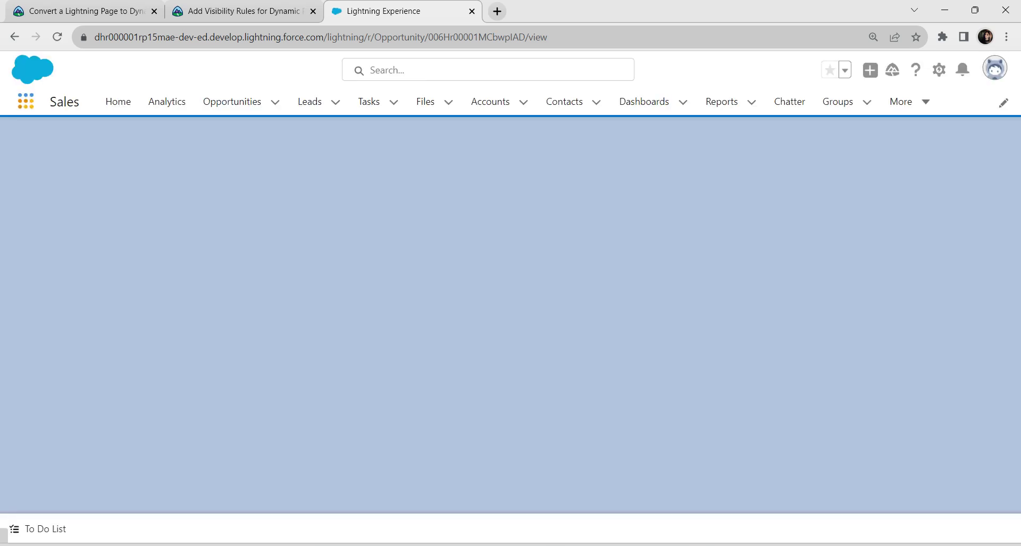
- Open Dickenson Mobile Generators from Sales Opportunities and view its More Details fields
{"action": "left_click", "coordinate": [26, 101]}
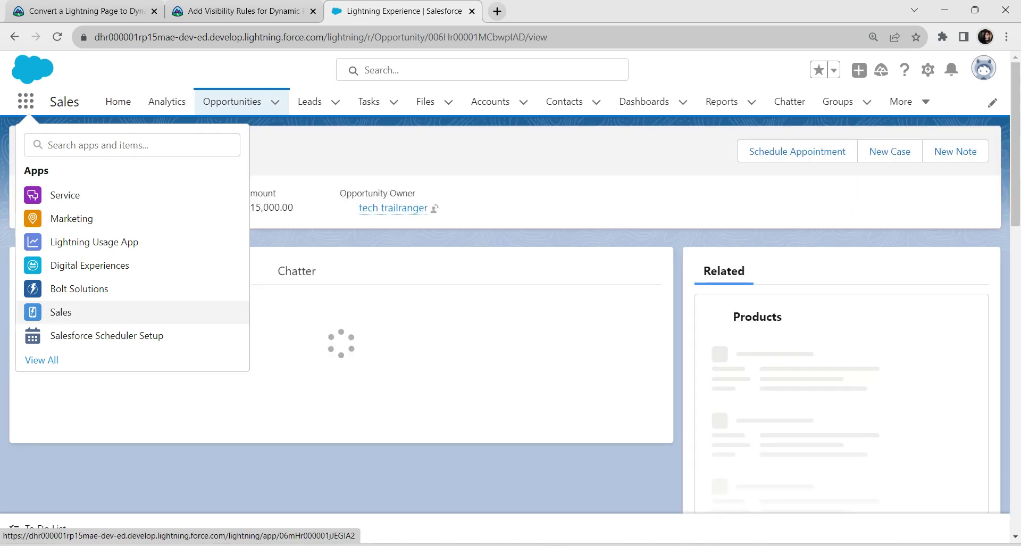
{"action": "left_click", "coordinate": [61, 312]}
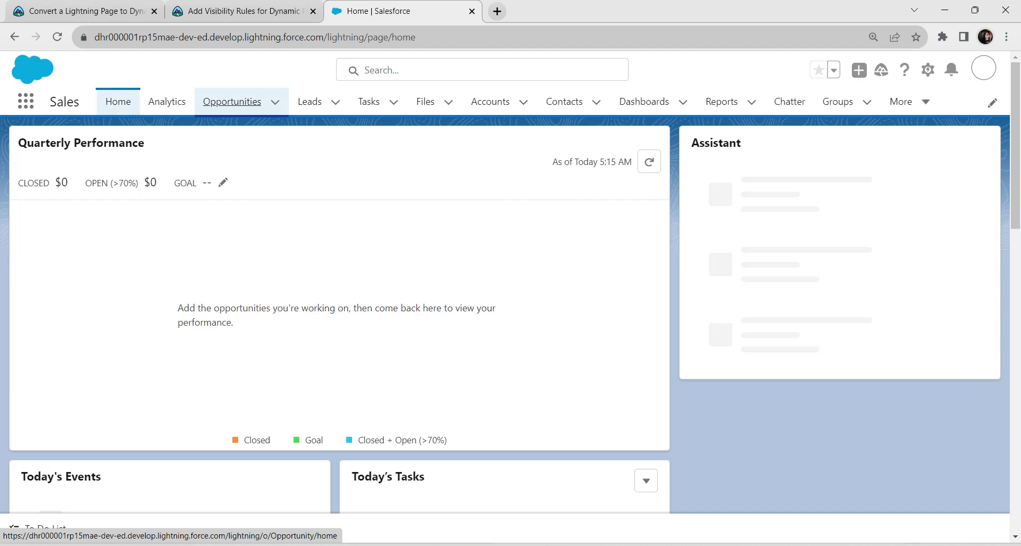
{"action": "left_click", "coordinate": [232, 101]}
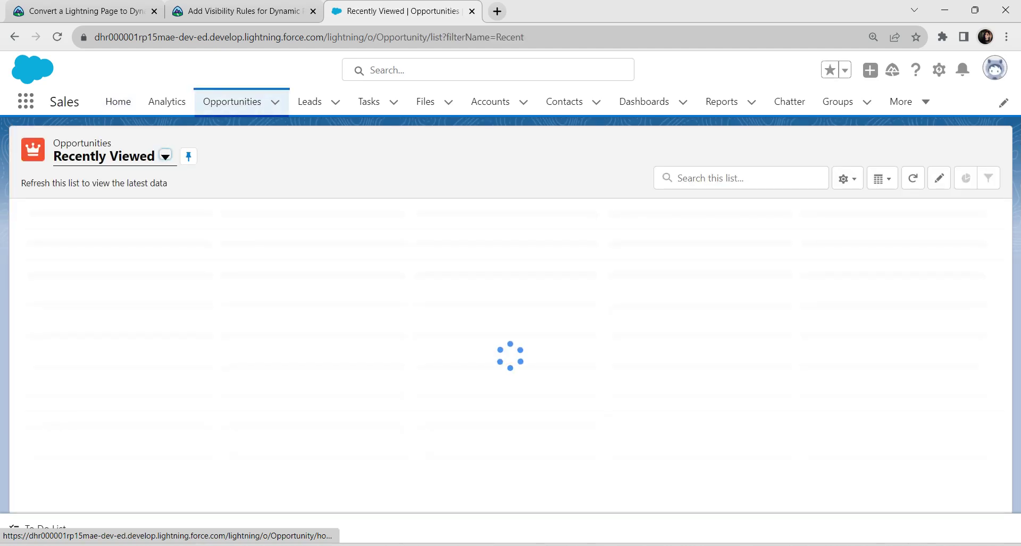
{"action": "left_click", "coordinate": [165, 156]}
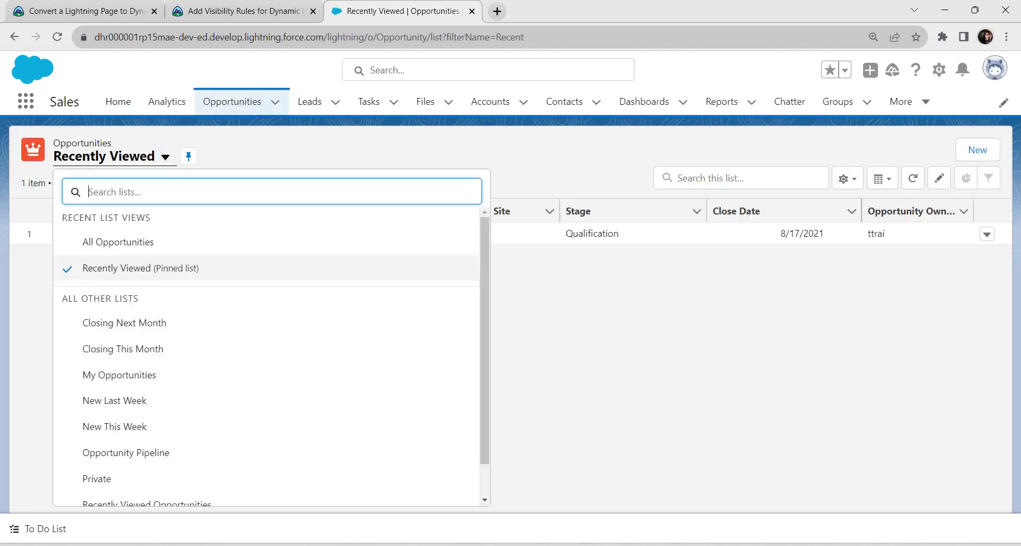
{"action": "key", "text": "Escape"}
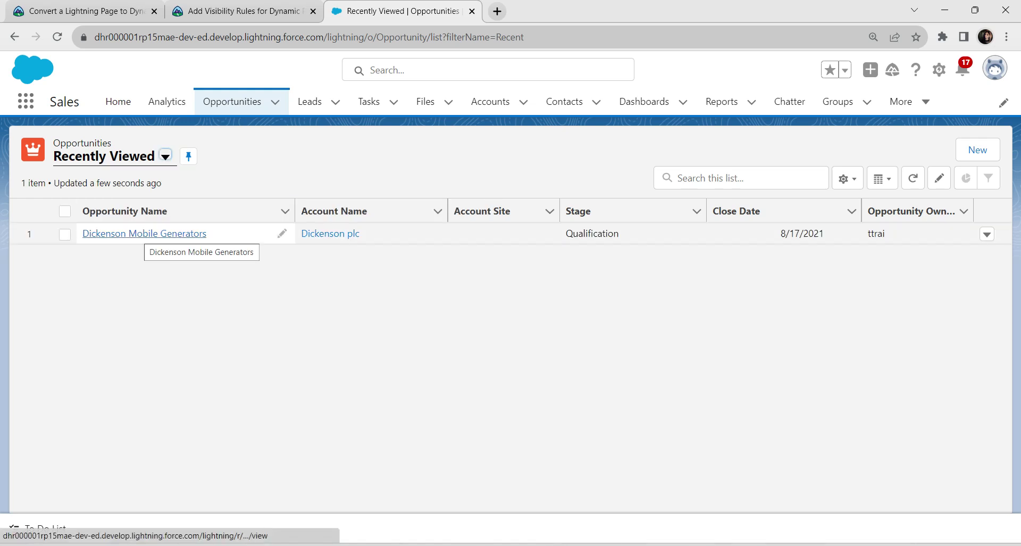
{"action": "left_click", "coordinate": [145, 234]}
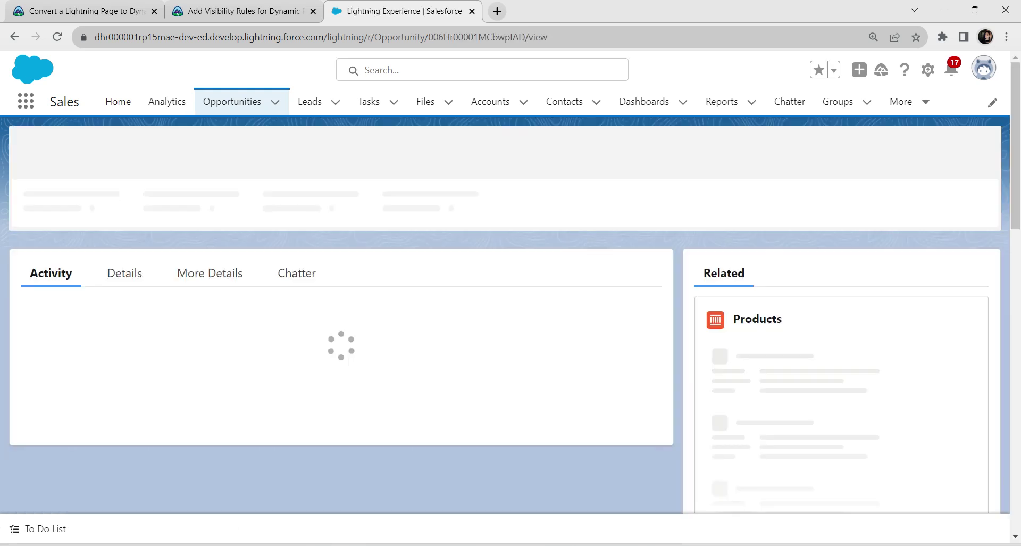
{"action": "left_click", "coordinate": [125, 312]}
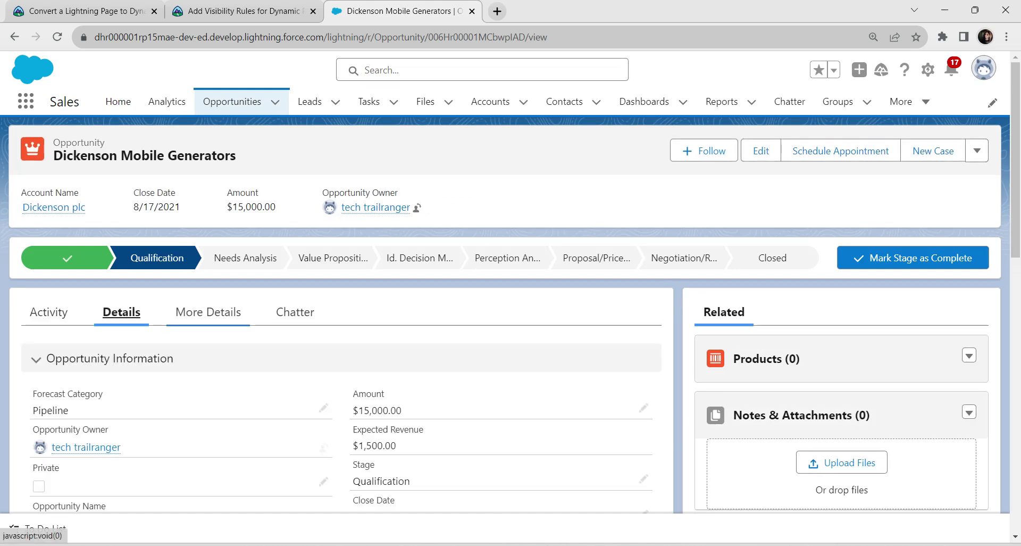
{"action": "left_click", "coordinate": [208, 312]}
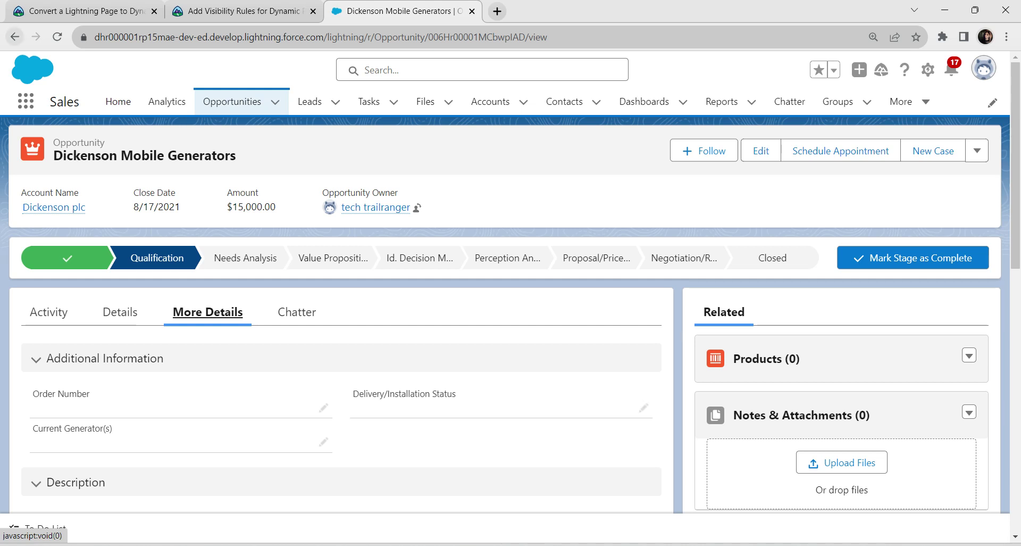
- Reload the record, save Delivery/Installation Status as In progress, and go back to Trailhead
{"action": "left_click", "coordinate": [58, 37]}
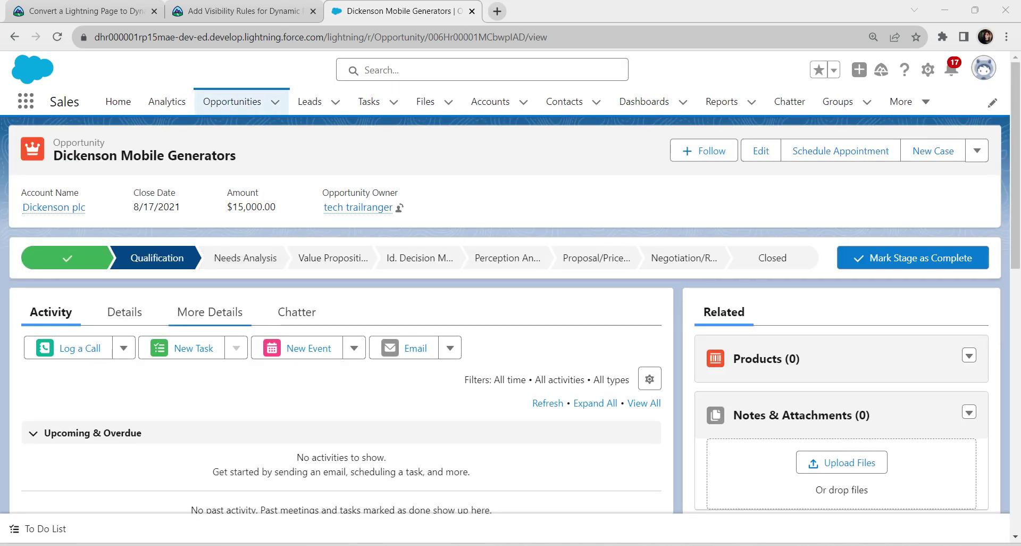
{"action": "left_click", "coordinate": [207, 311]}
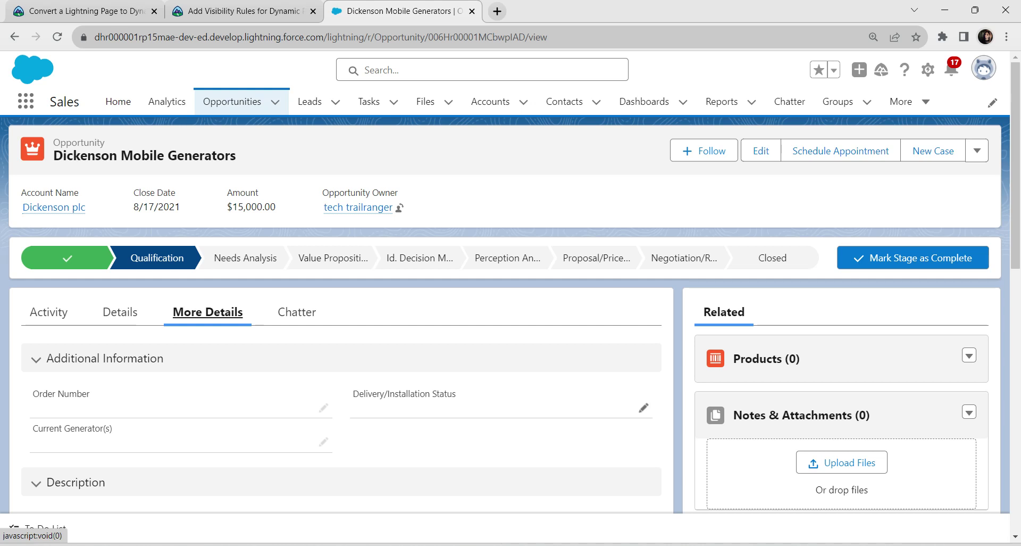
{"action": "left_click", "coordinate": [643, 408]}
{"action": "left_click", "coordinate": [498, 419]}
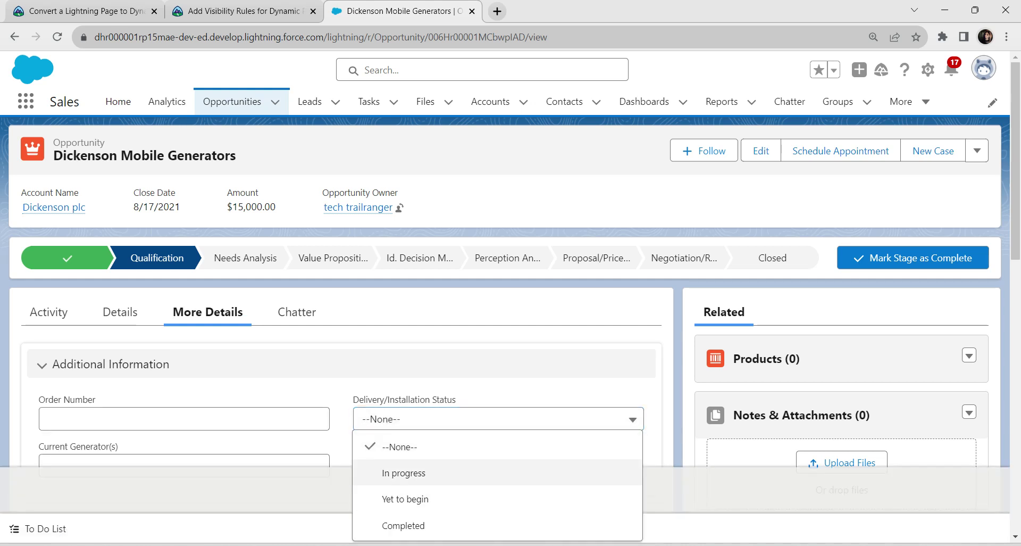
{"action": "key", "text": "Return"}
{"action": "left_click", "coordinate": [545, 490]}
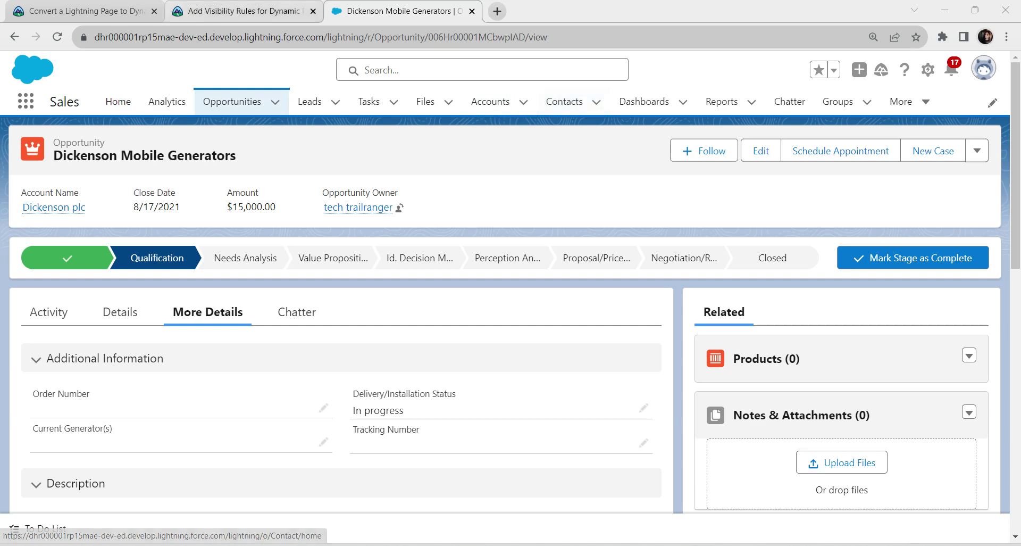
{"action": "key", "text": "ctrl+Tab"}
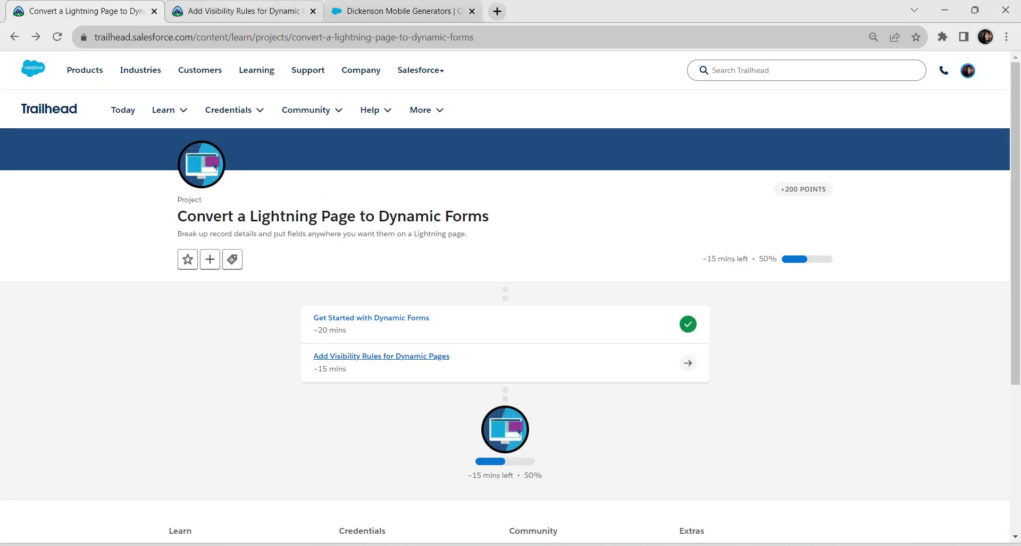
{"action": "key", "text": "ctrl+Tab"}
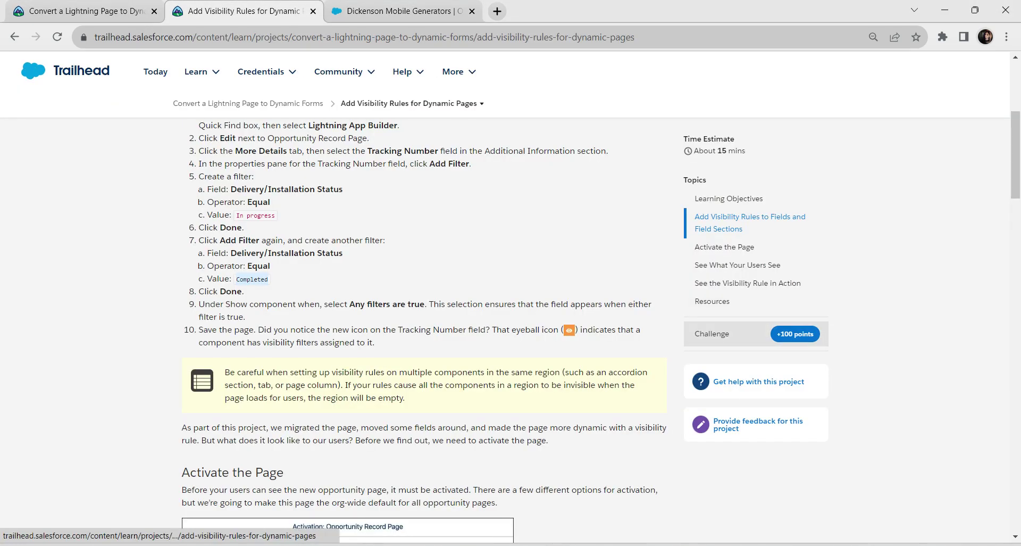